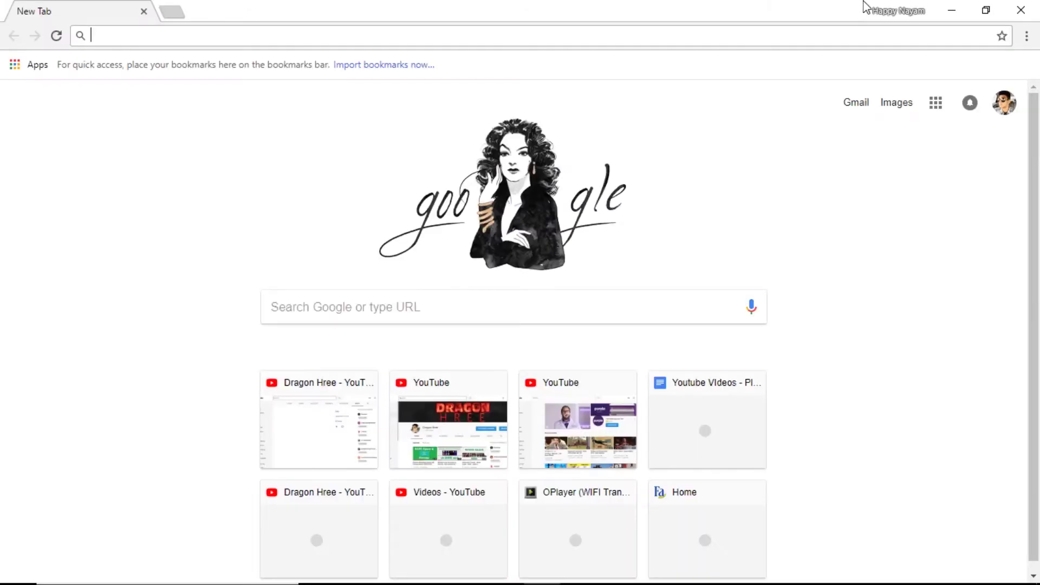
Add a new Chrome profile named 'abc' from the profile manager
left_click(880, 11)
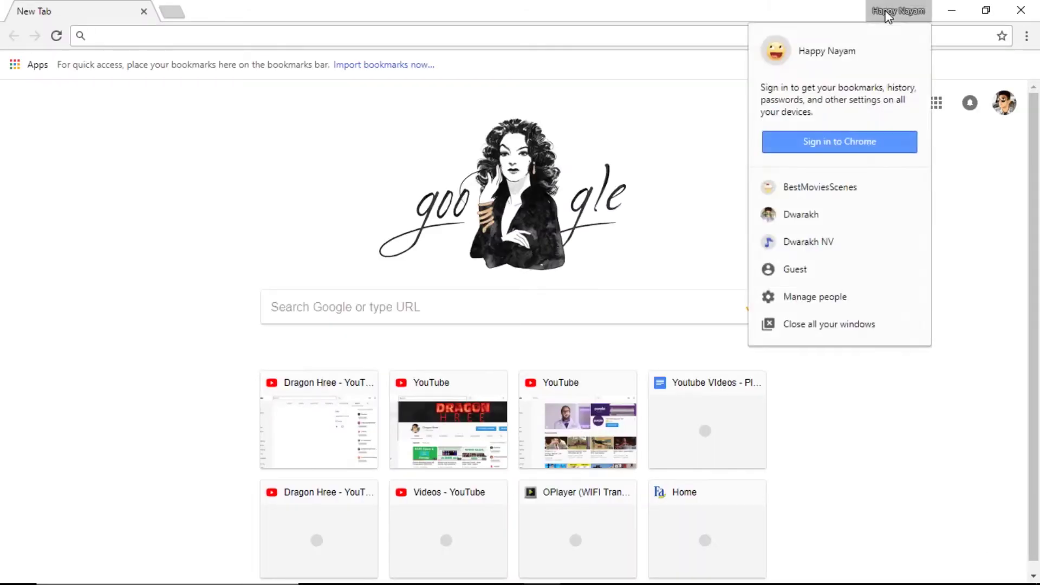
left_click(834, 298)
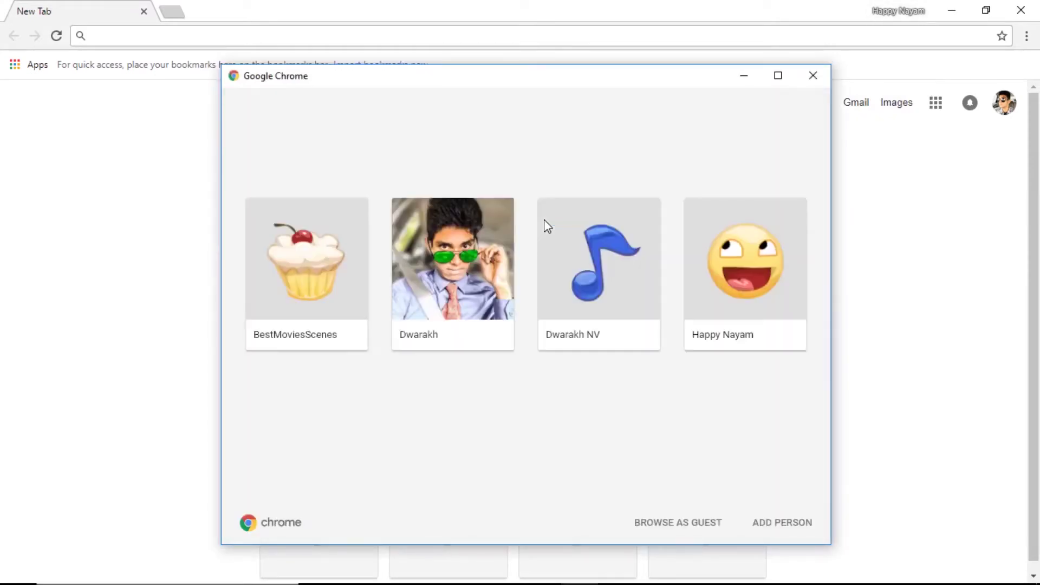
left_click(773, 528)
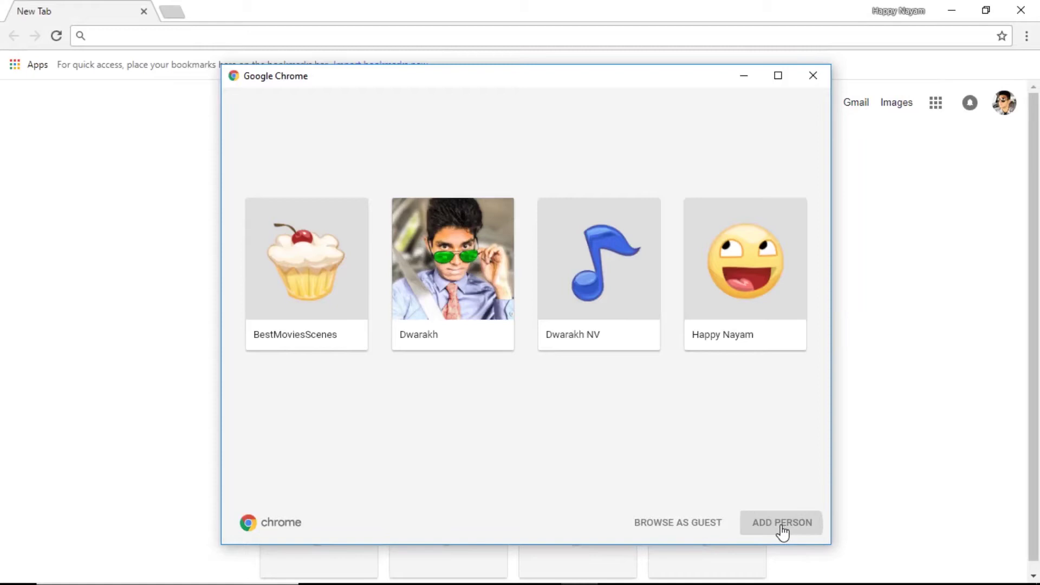
key("BackSpace")
key("BackSpace")
key("BackSpace")
key("BackSpace")
key("BackSpace")
key("BackSpace")
key("BackSpace")
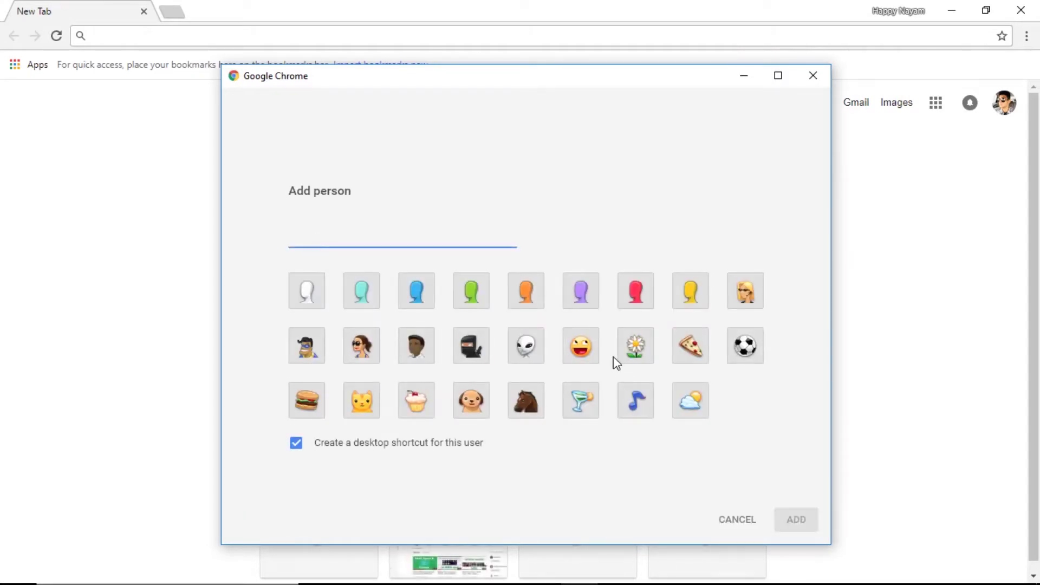
type("abc")
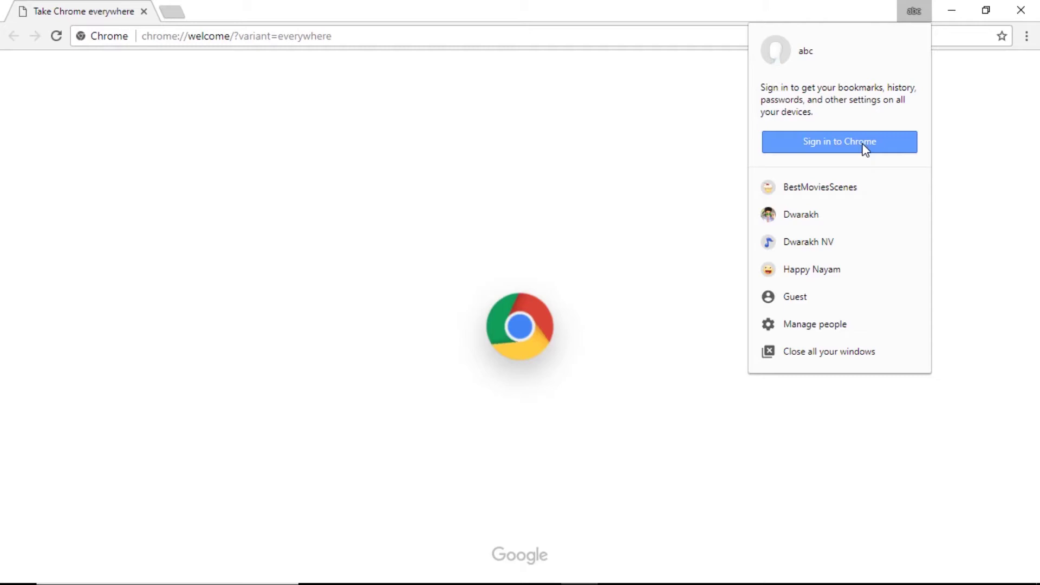
Sign the 'abc' profile in with the Google account e-mail and check the signed-in account
left_click(863, 146)
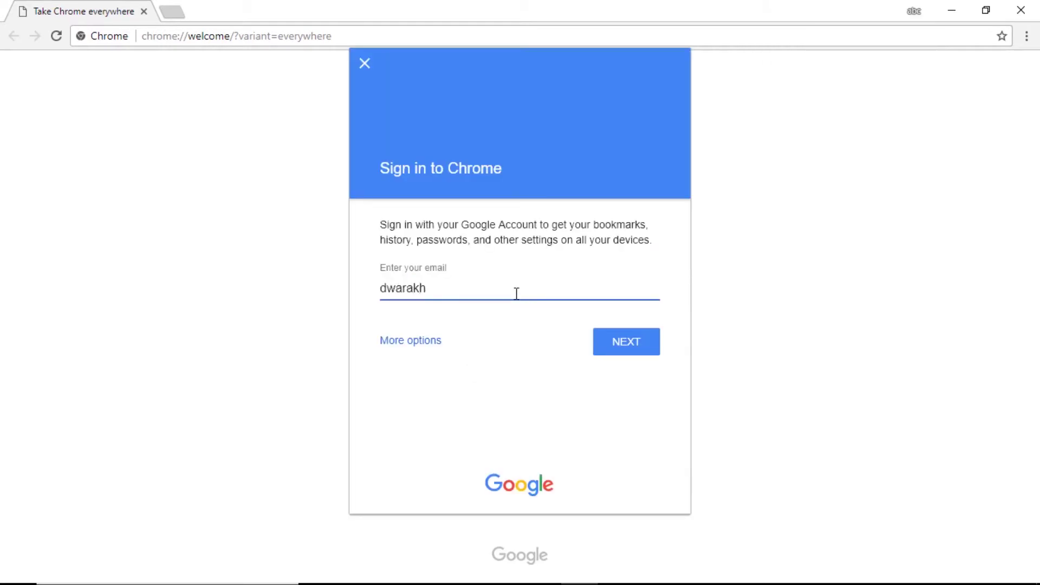
key("Return")
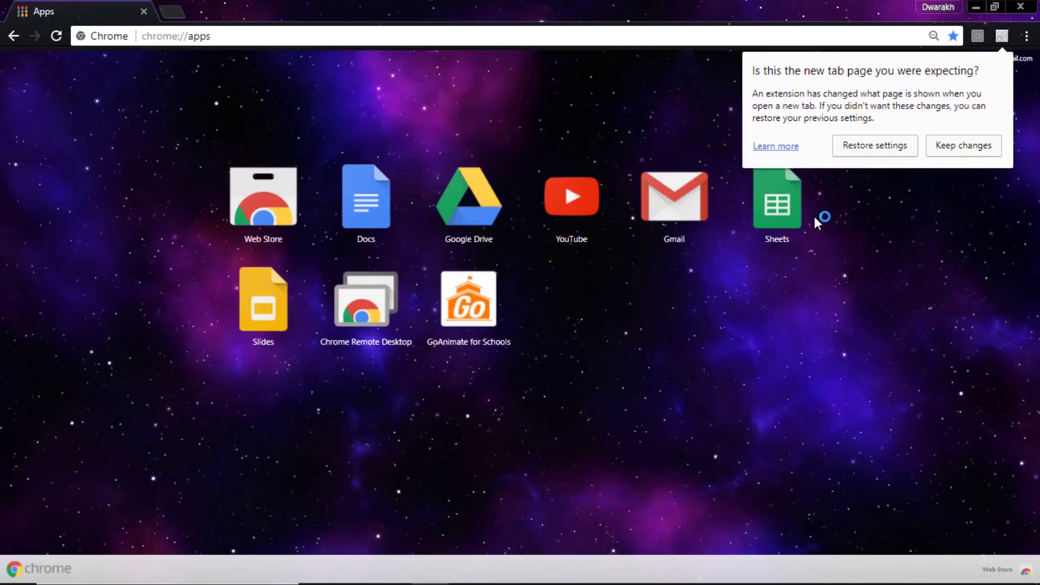
left_click(937, 6)
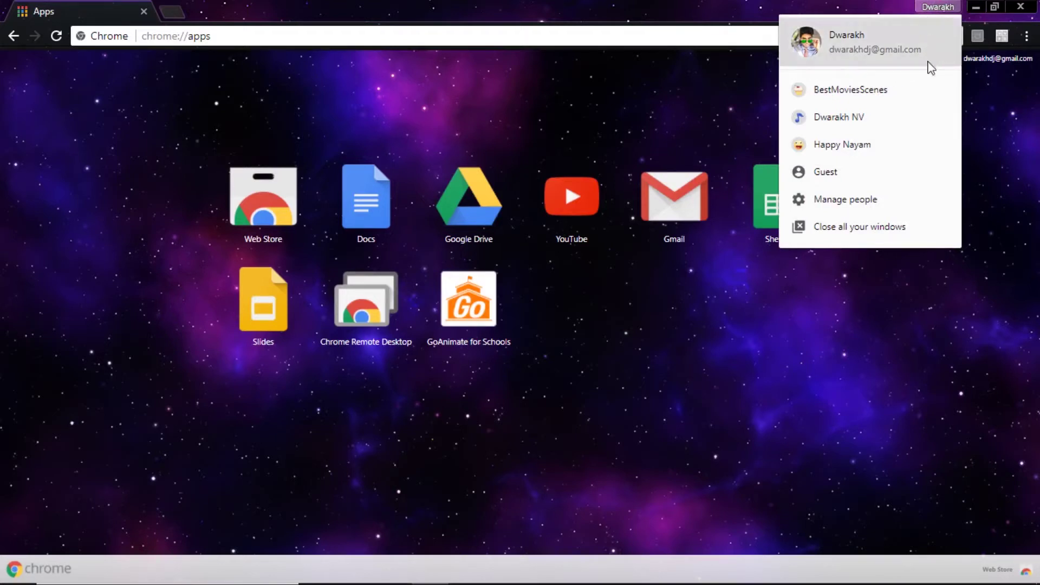
Search for 'chrome remote' and launch Chrome Remote Desktop to its My Computers list
left_click(446, 31)
type("chrome")
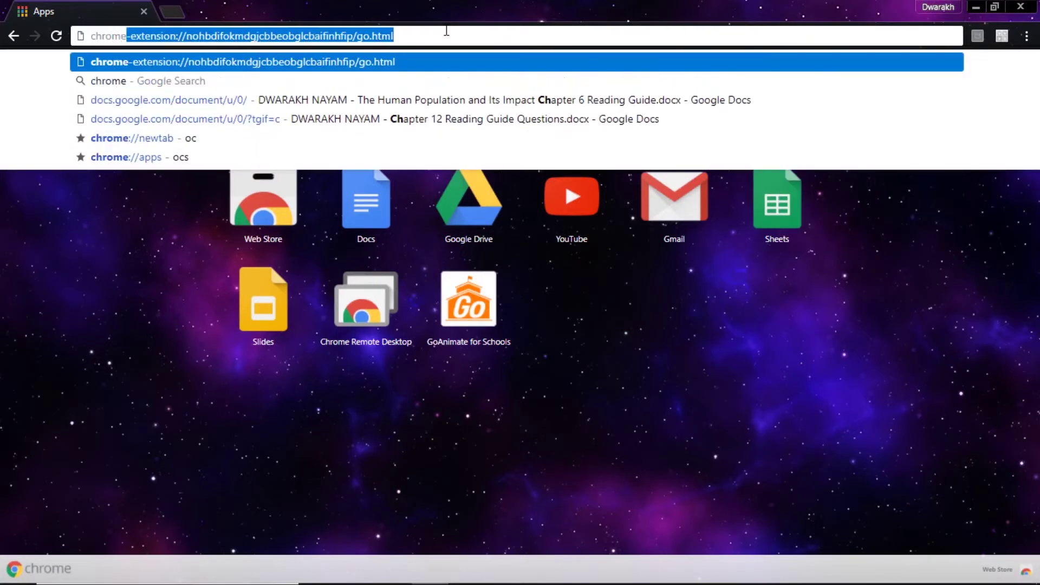
type(" remote")
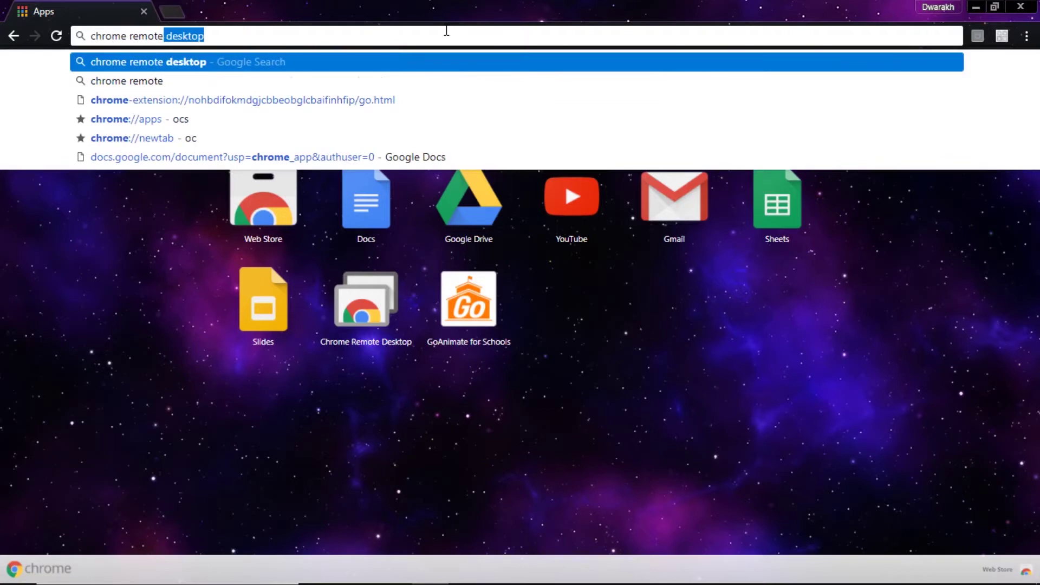
key("Return")
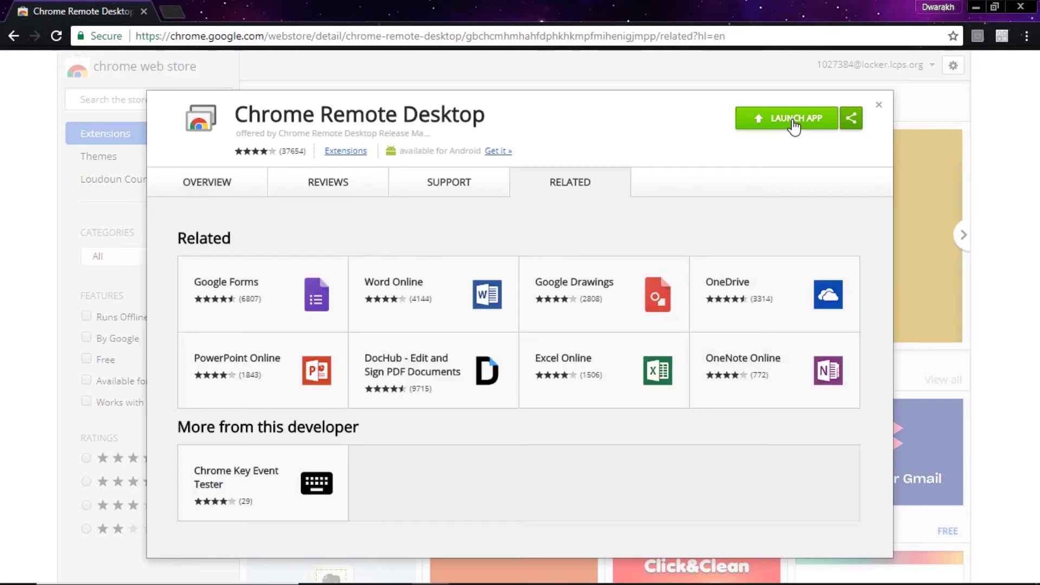
left_click(793, 120)
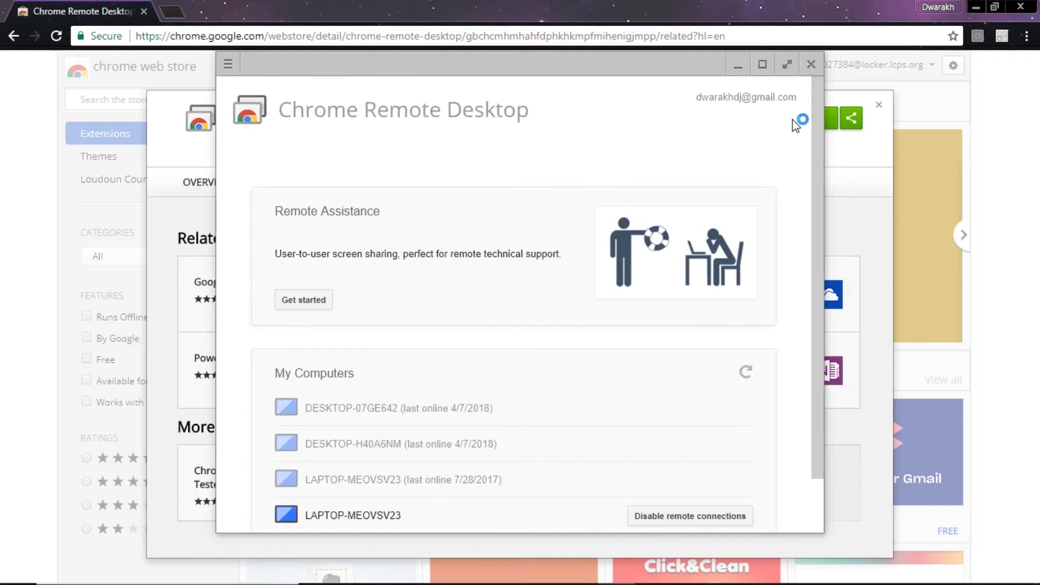
scroll(509, 285, "down", 1)
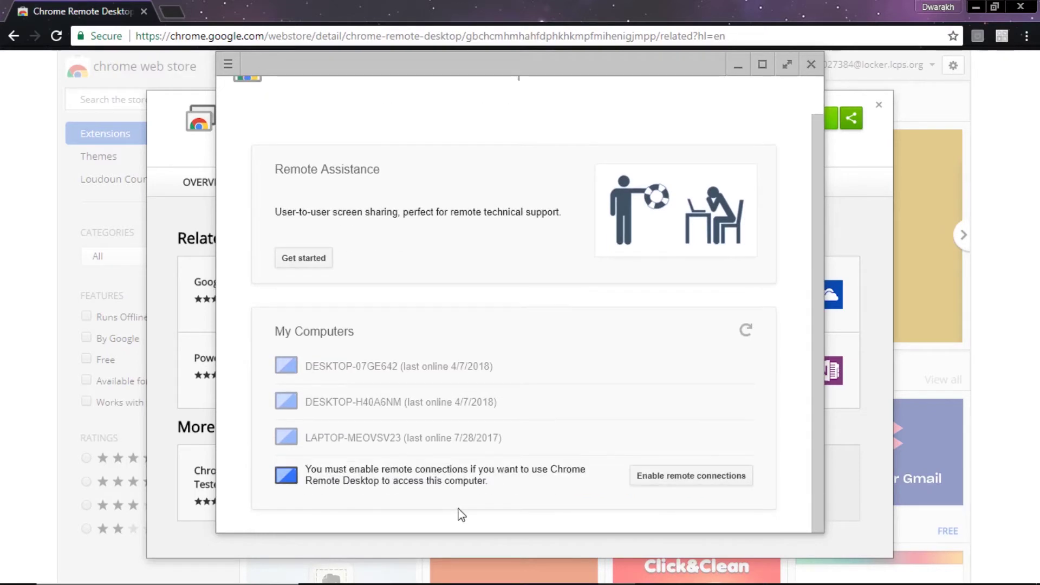
Enable remote connections for this computer with a six-digit PIN entered and confirmed
left_click(707, 480)
type("12345678")
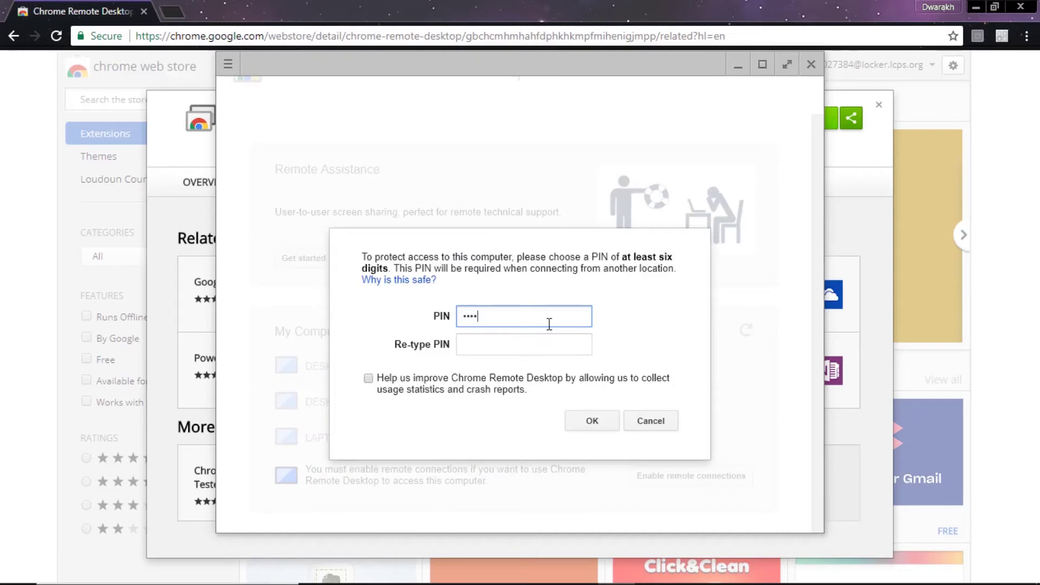
key("BackSpace")
key("BackSpace")
key("BackSpace")
key("BackSpace")
key("BackSpace")
key("BackSpace")
key("BackSpace")
key("BackSpace")
type("123456")
left_click(523, 344)
type("123456")
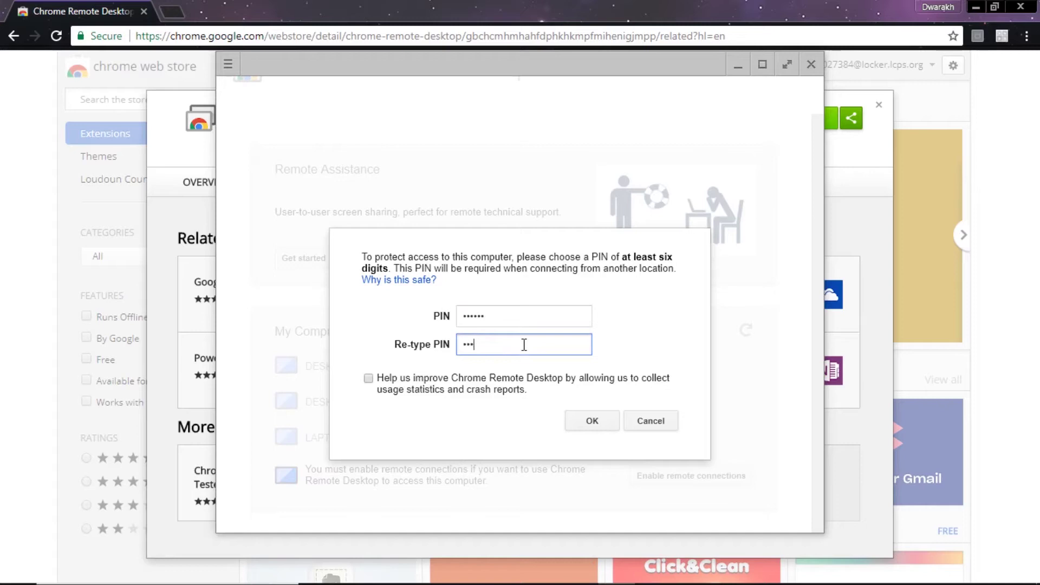
left_click(592, 425)
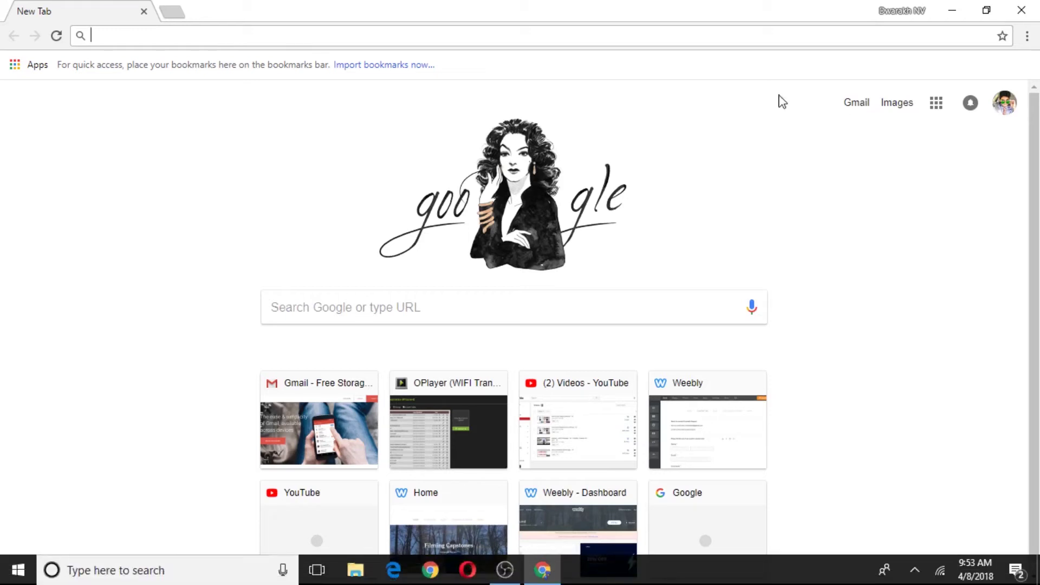
left_click(908, 11)
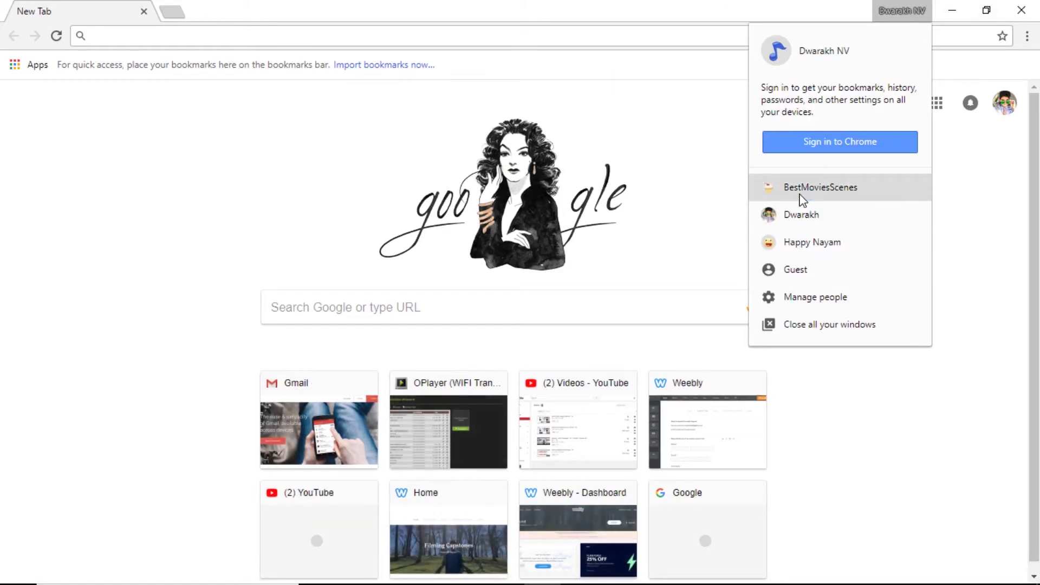
mouse_move(613, 582)
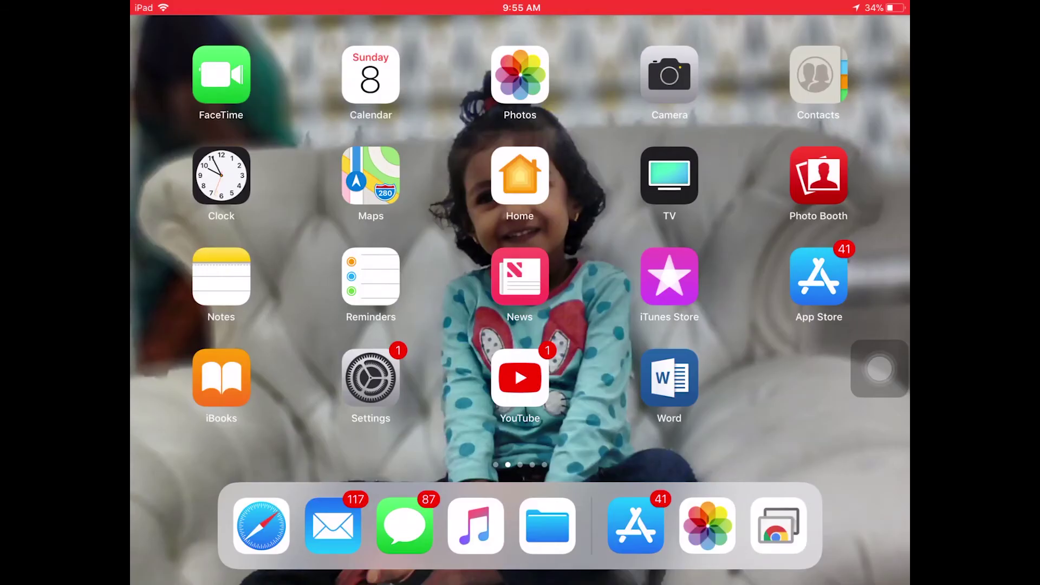
Search the iPad App Store for 'chrome remote desktop' and open the app's page
left_click(818, 276)
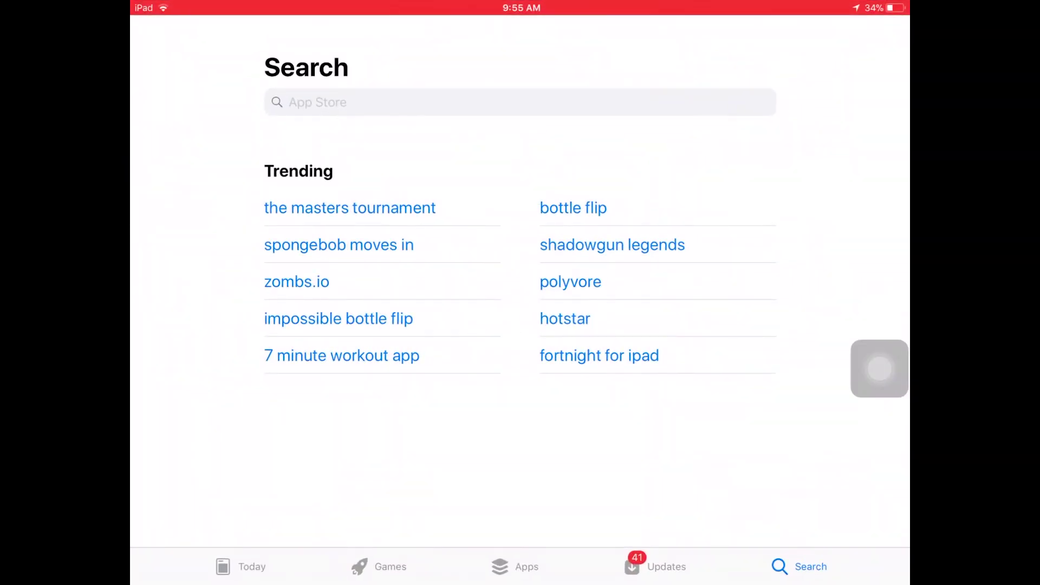
left_click(379, 102)
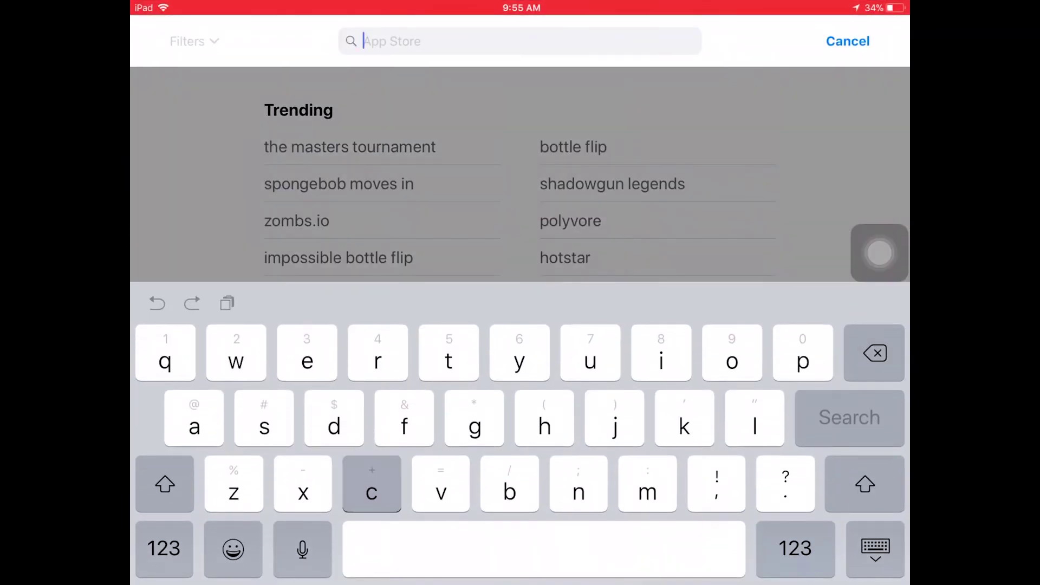
type("chrome")
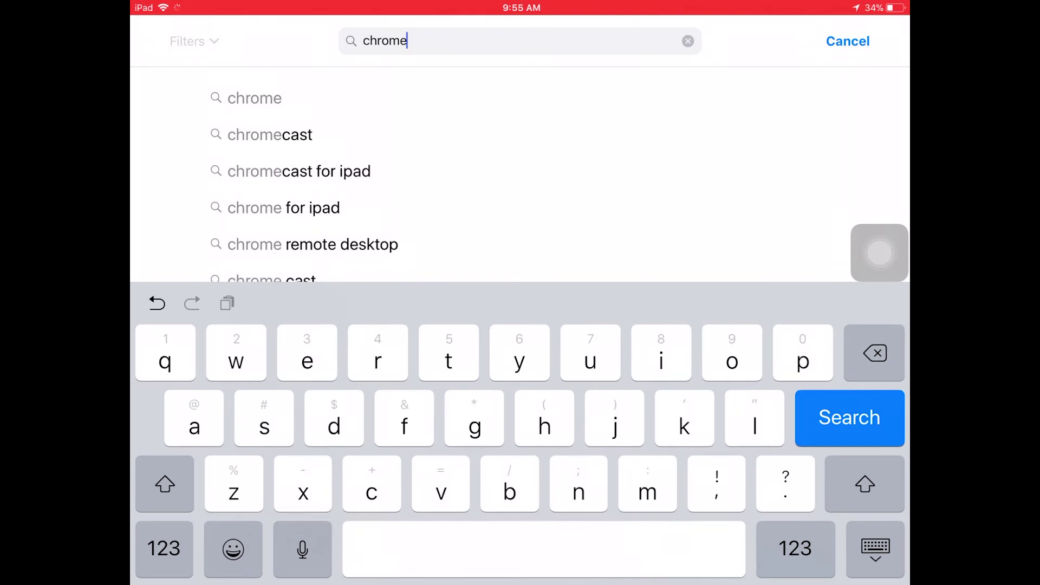
type(" re")
left_click(313, 97)
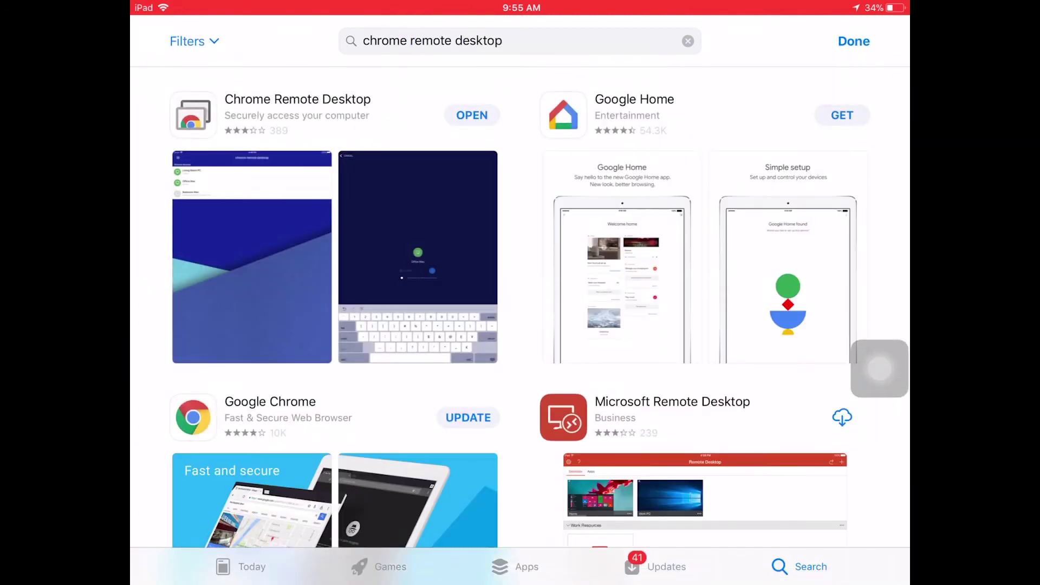
scroll(520, 325, "down", 4)
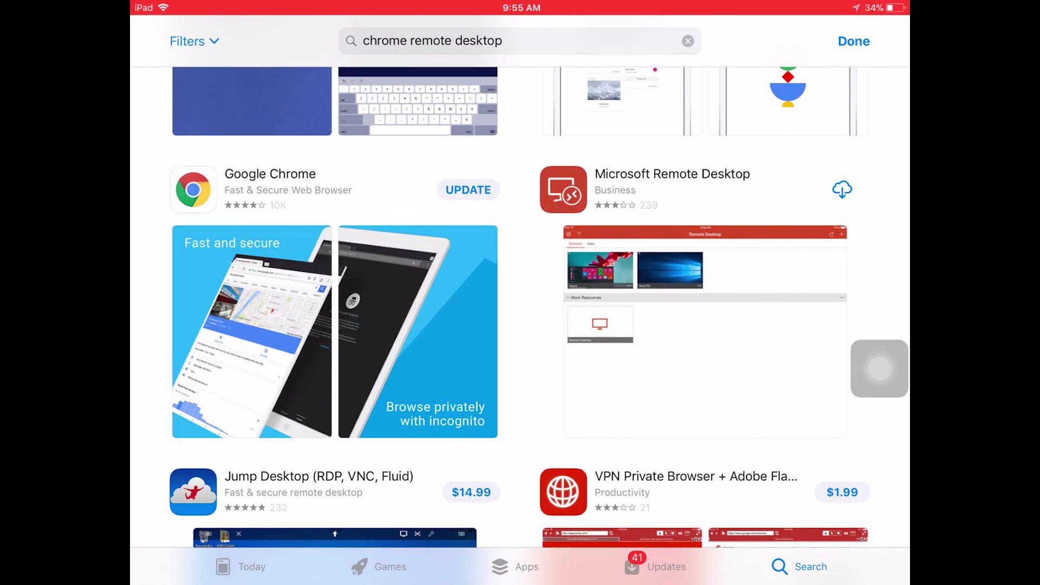
scroll(519, 325, "up", 5)
left_click(278, 108)
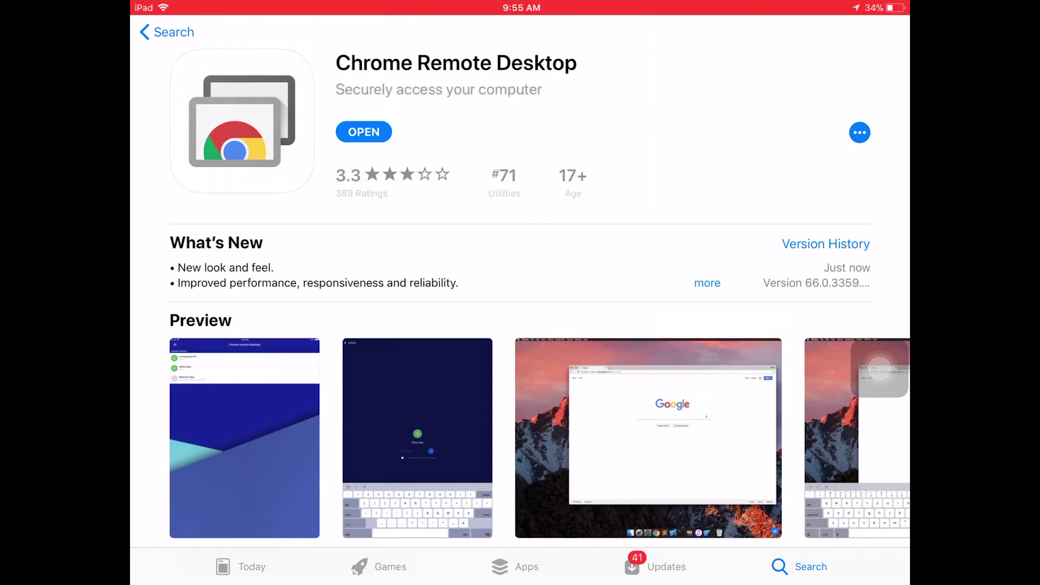
Open Chrome Remote Desktop on the iPad, refresh the devices, and enter the laptop's PIN
left_click(364, 131)
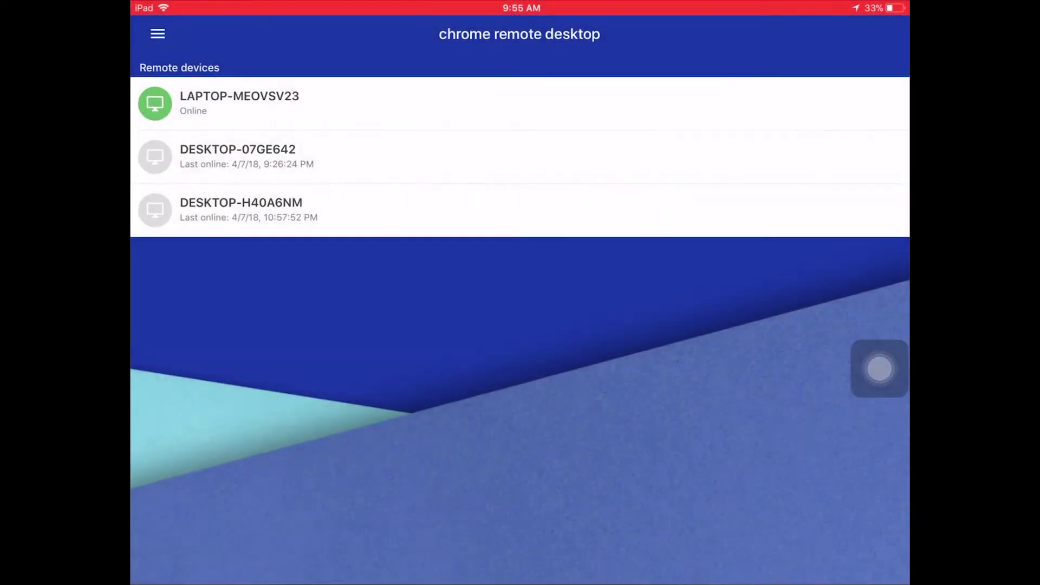
left_click(157, 32)
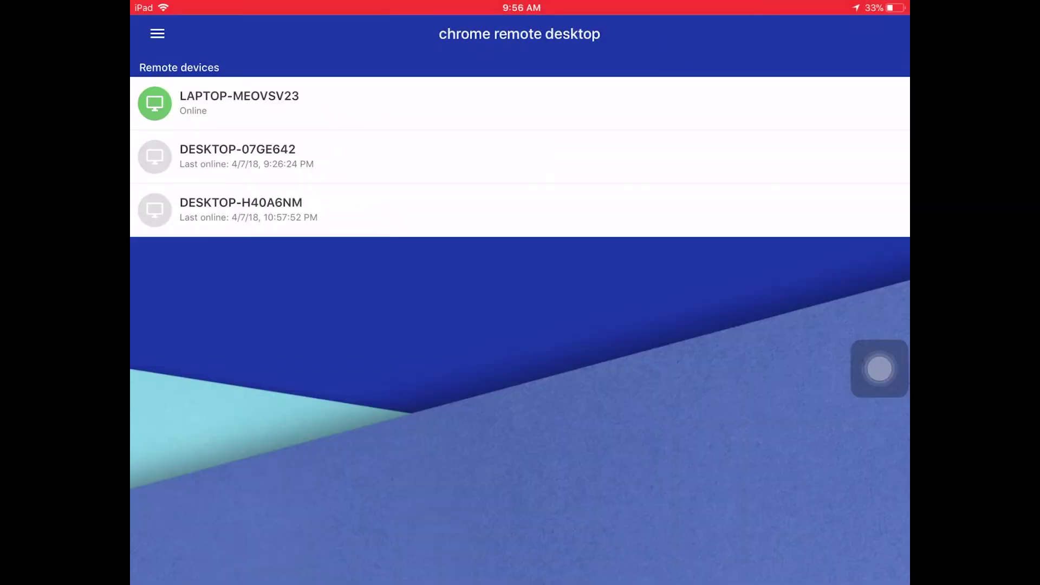
left_click_drag(519, 157, 520, 266)
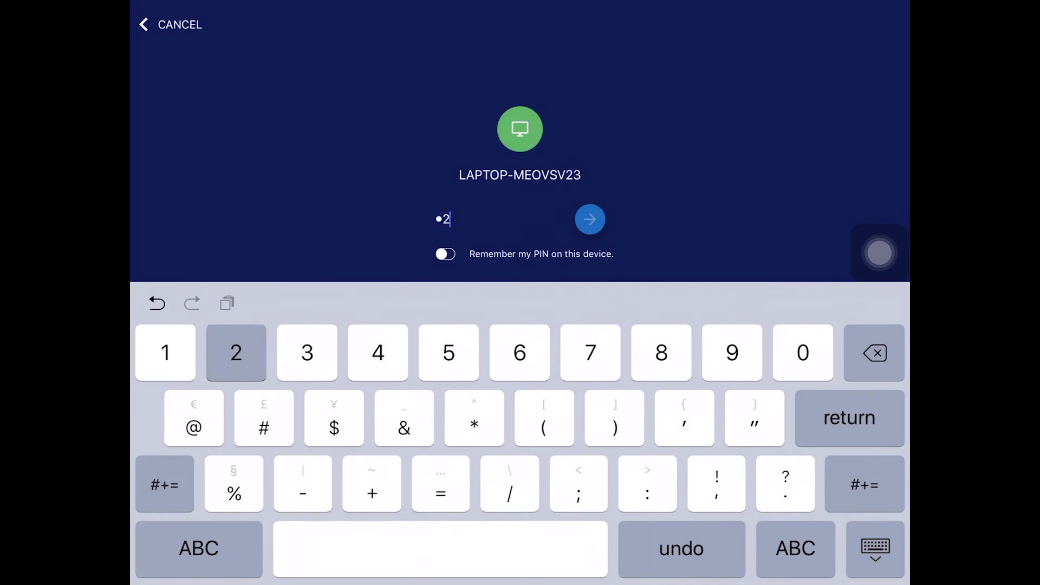
type("6")
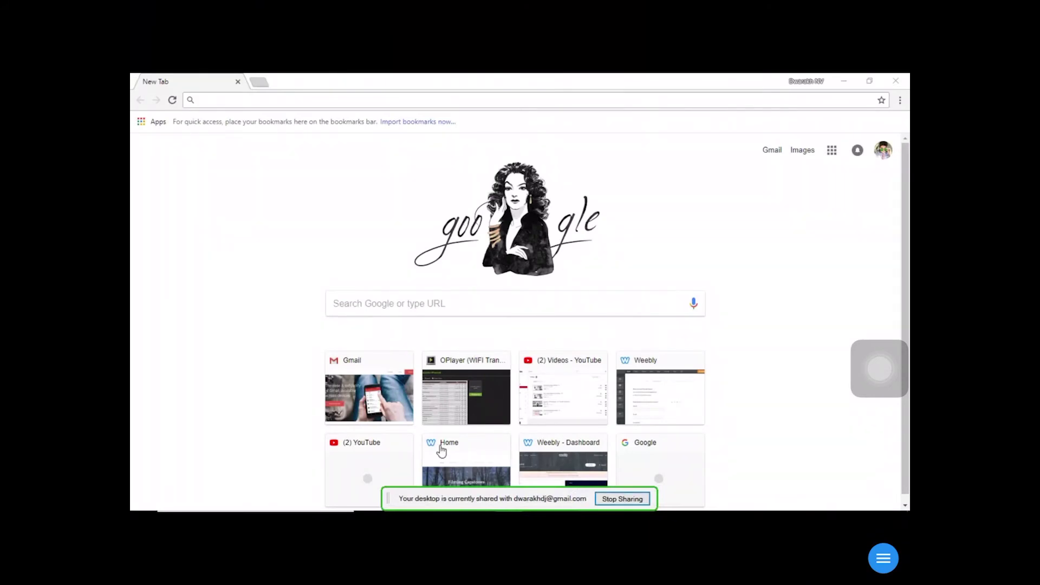
mouse_move(448, 512)
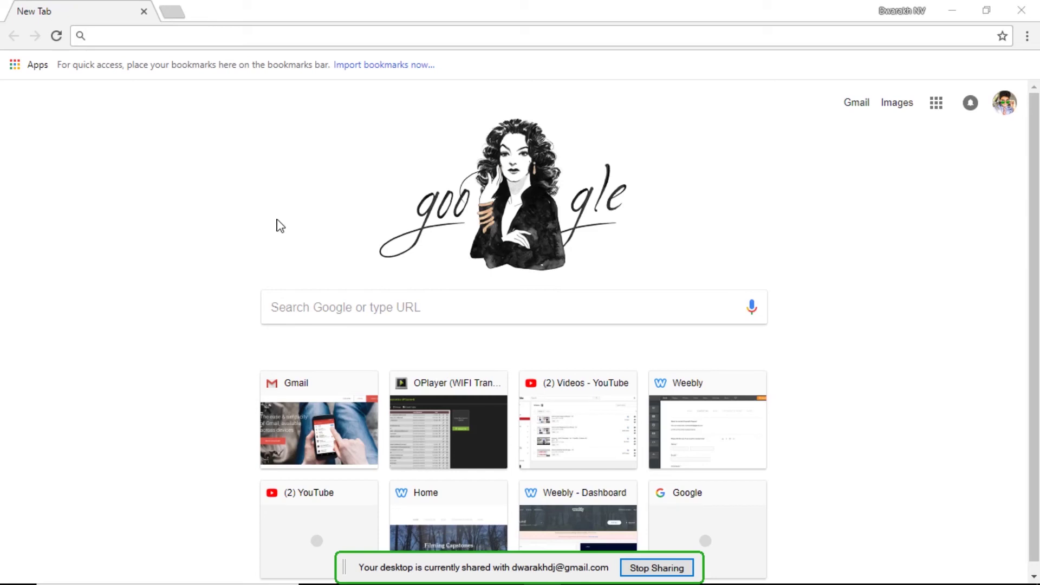
key("alt+Tab")
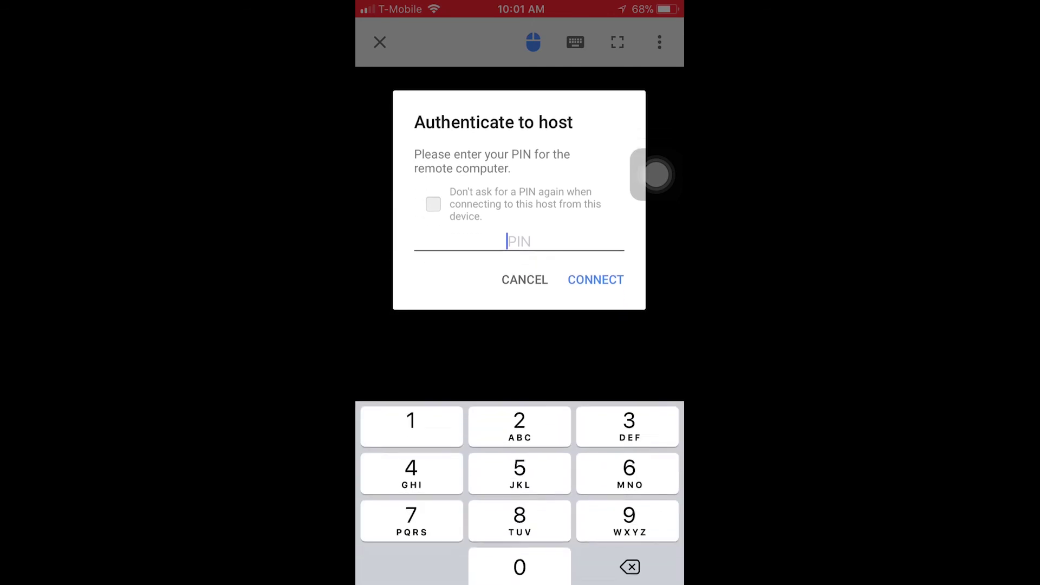
Enter the laptop's six-digit PIN in the iPhone's host authentication prompt
type("123456")
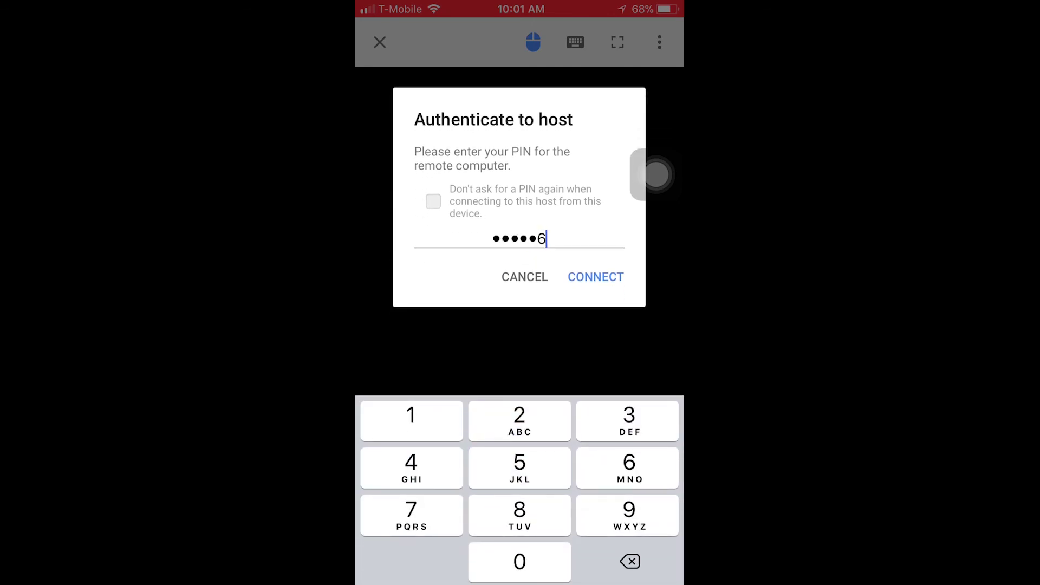